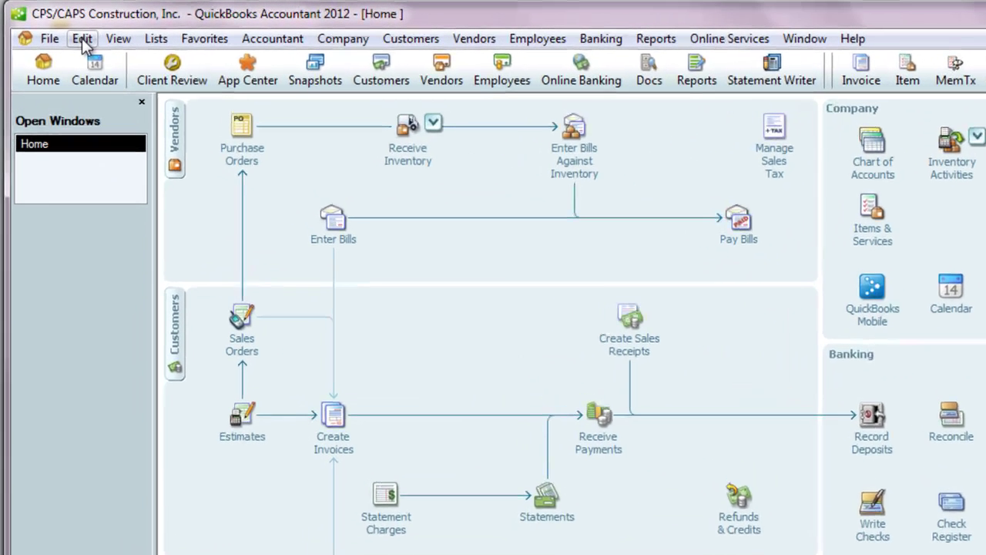
# Confirm time tracking is turned on in the company Time & Expenses preferences.
pyautogui.click(67, 33)
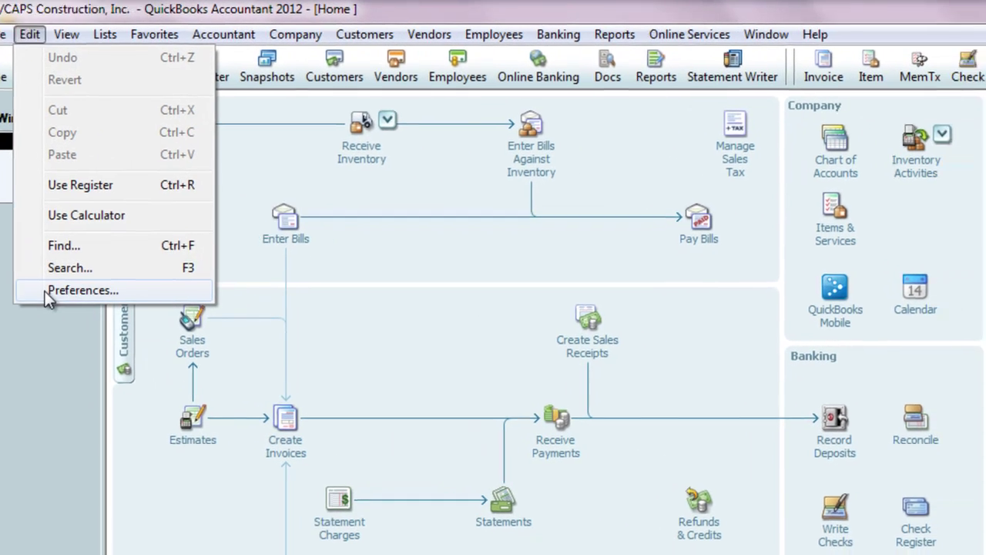
pyautogui.click(138, 295)
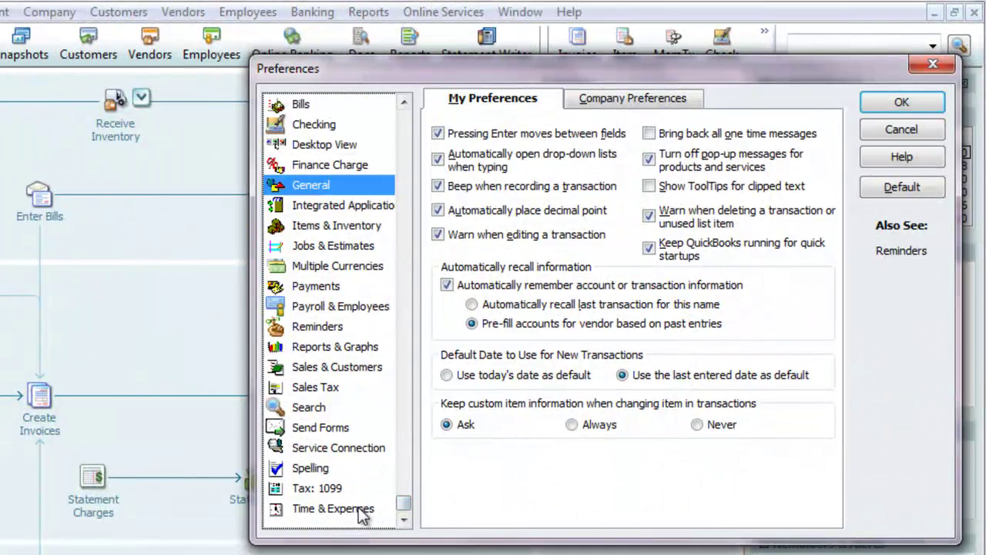
pyautogui.click(333, 509)
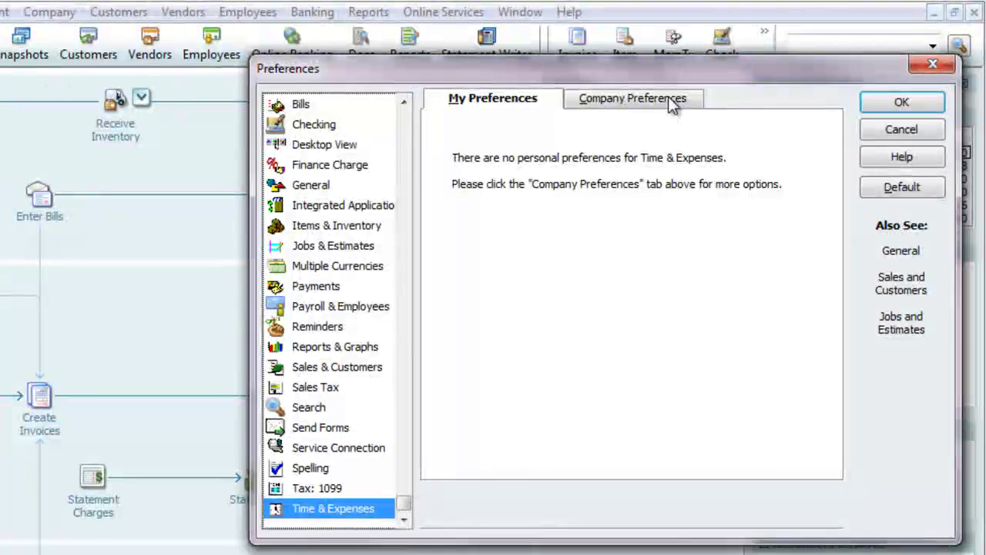
pyautogui.click(668, 98)
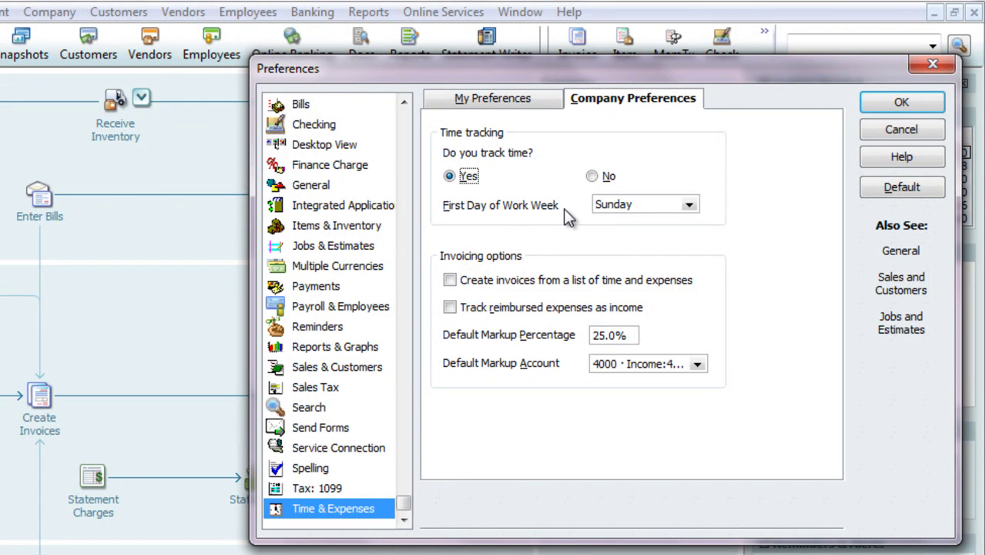
pyautogui.click(902, 102)
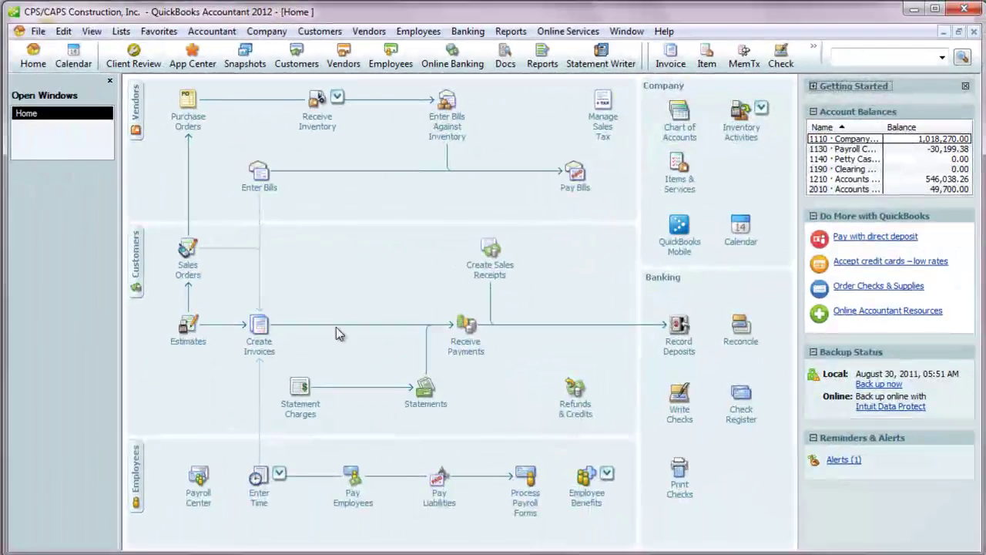
# Confirm the first apprentice's Payroll and Compensation Info uses time data to create paychecks.
pyautogui.click(418, 32)
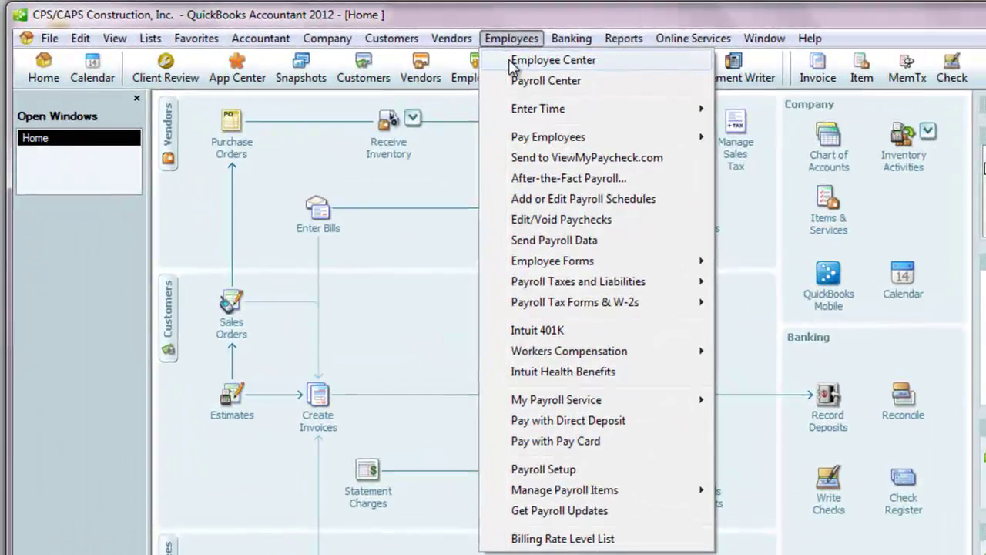
pyautogui.click(424, 52)
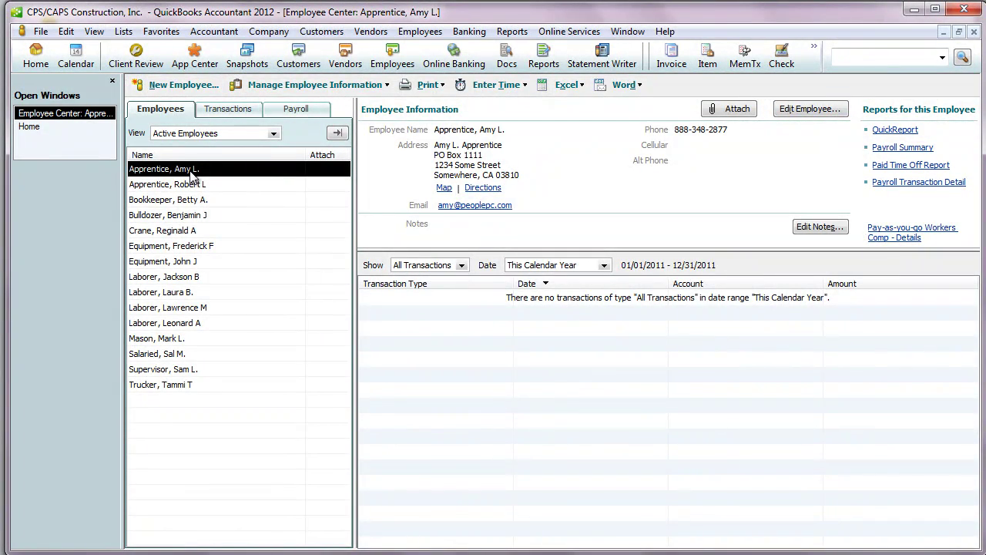
pyautogui.doubleClick(189, 171)
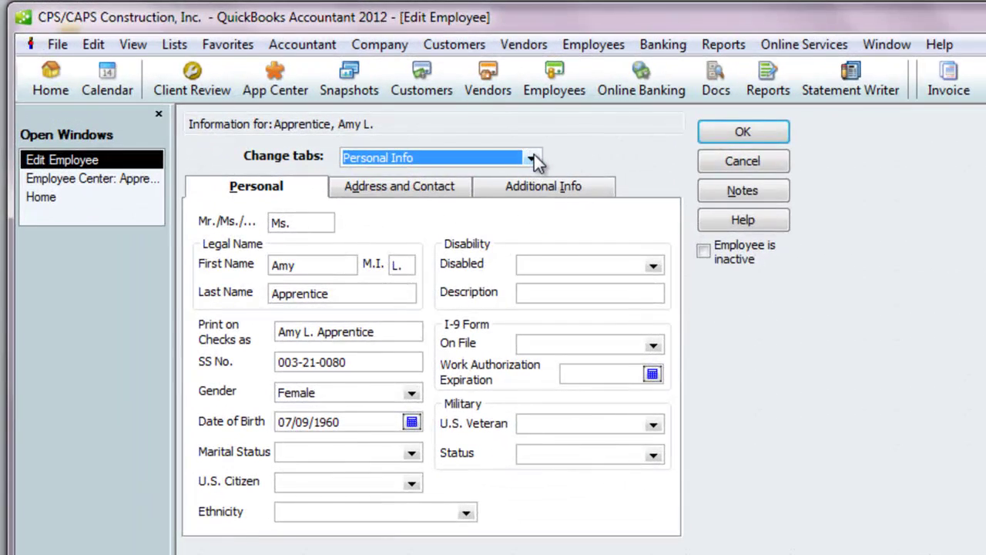
pyautogui.click(425, 126)
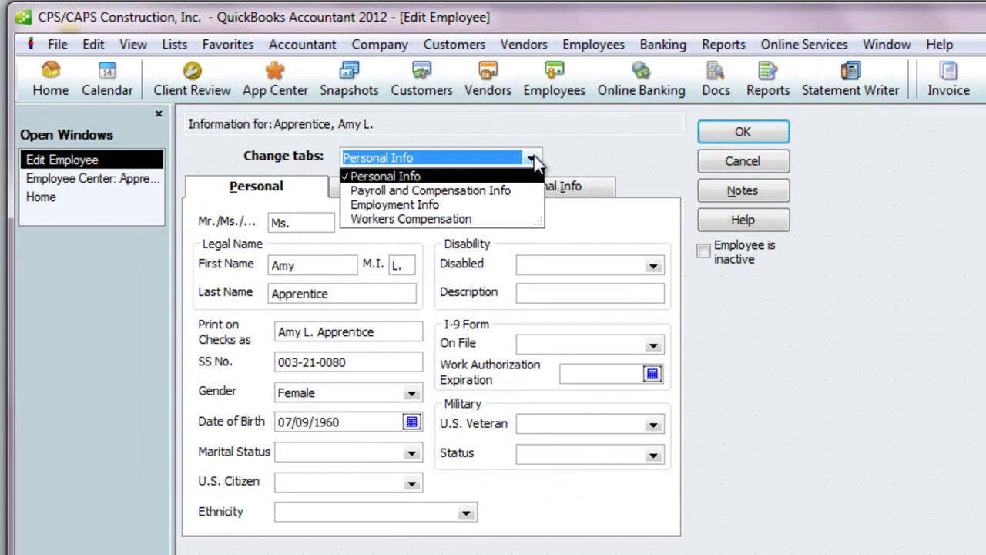
pyautogui.click(505, 192)
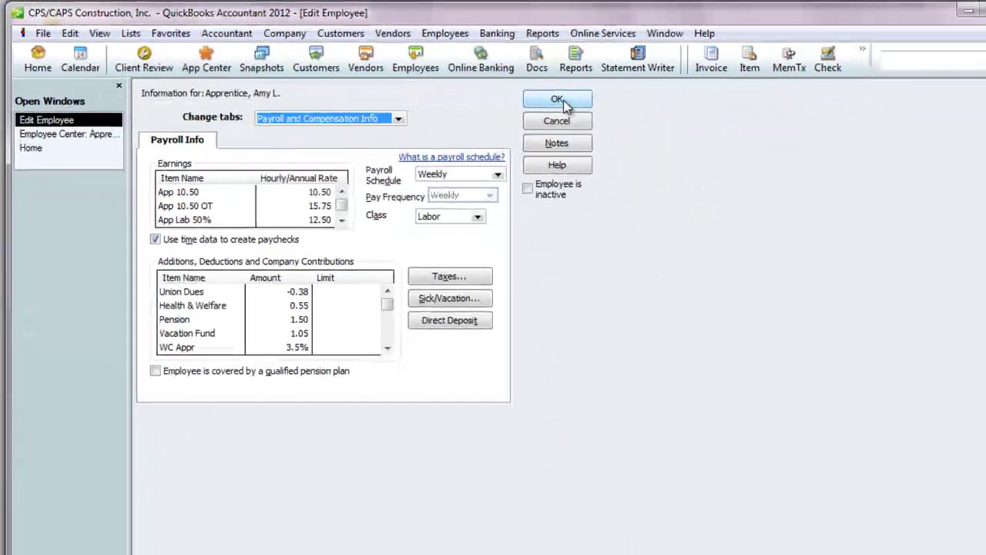
pyautogui.click(743, 132)
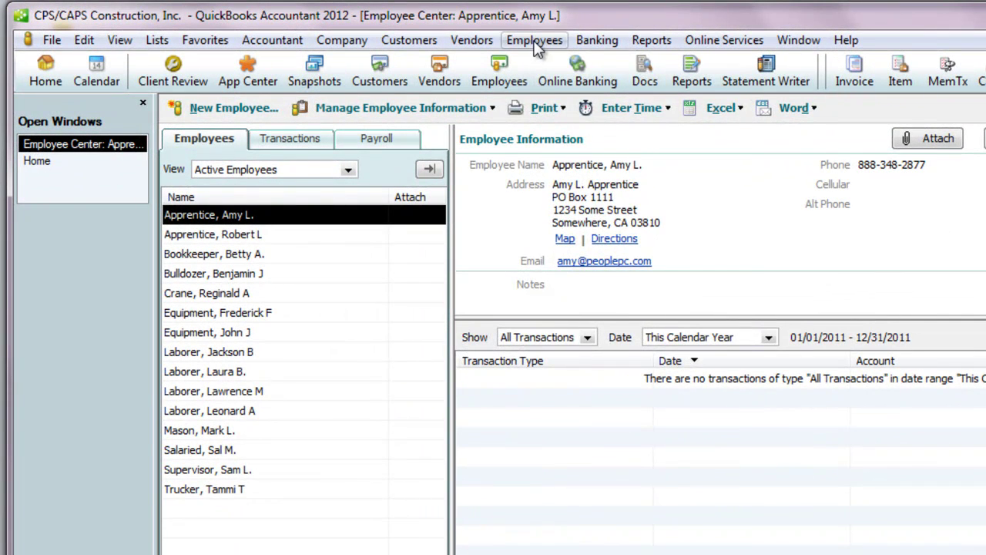
# Open a new weekly timesheet for Sep 18 to Sep 24, 2011.
pyautogui.click(537, 45)
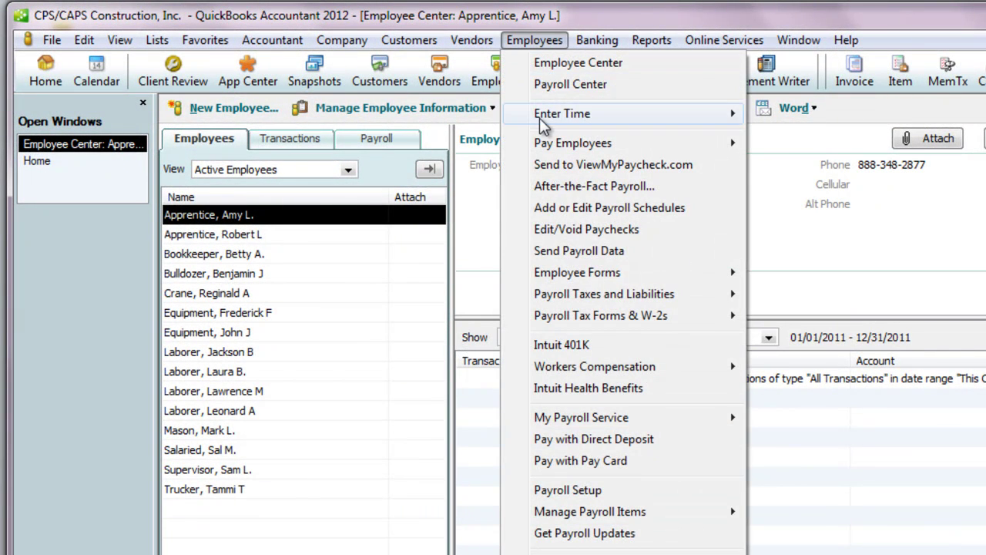
pyautogui.moveTo(542, 124)
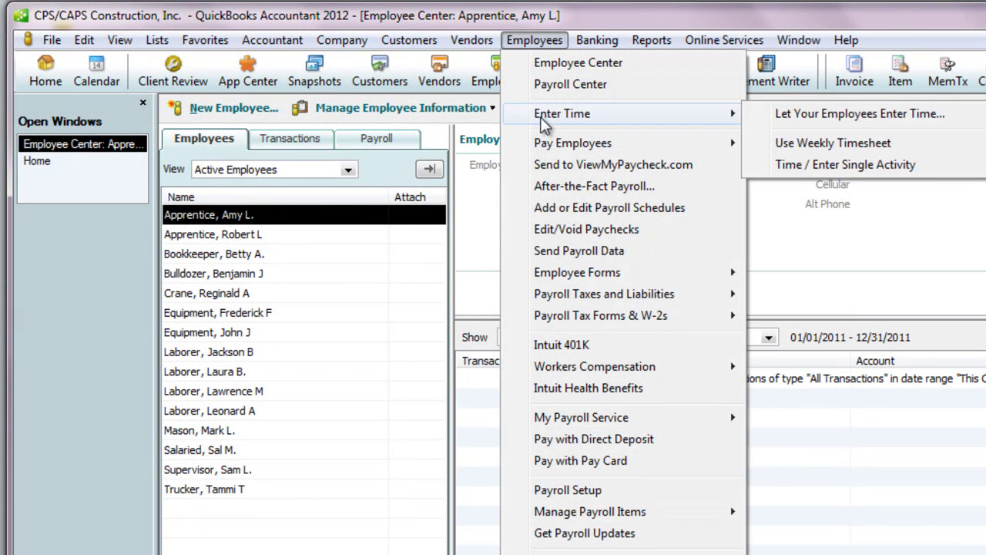
pyautogui.click(805, 144)
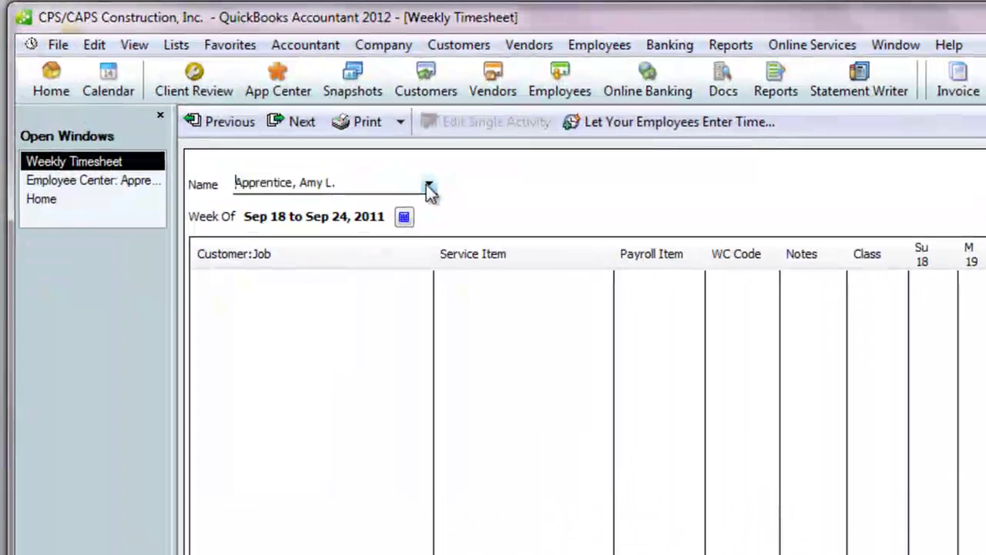
# Set the timesheet name to Multiple names (Payroll) with both apprentices selected.
pyautogui.click(428, 185)
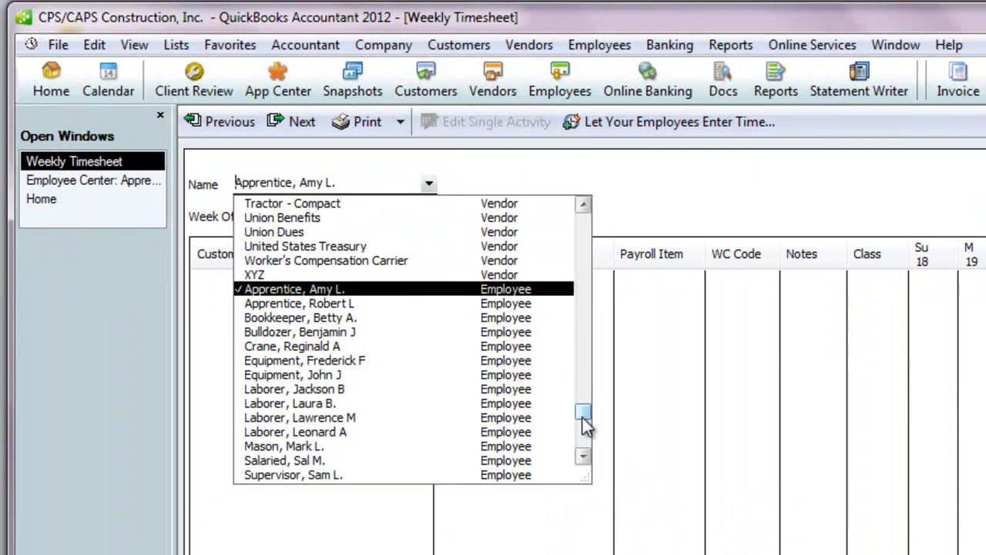
pyautogui.moveTo(583, 418); pyautogui.dragTo(583, 220)
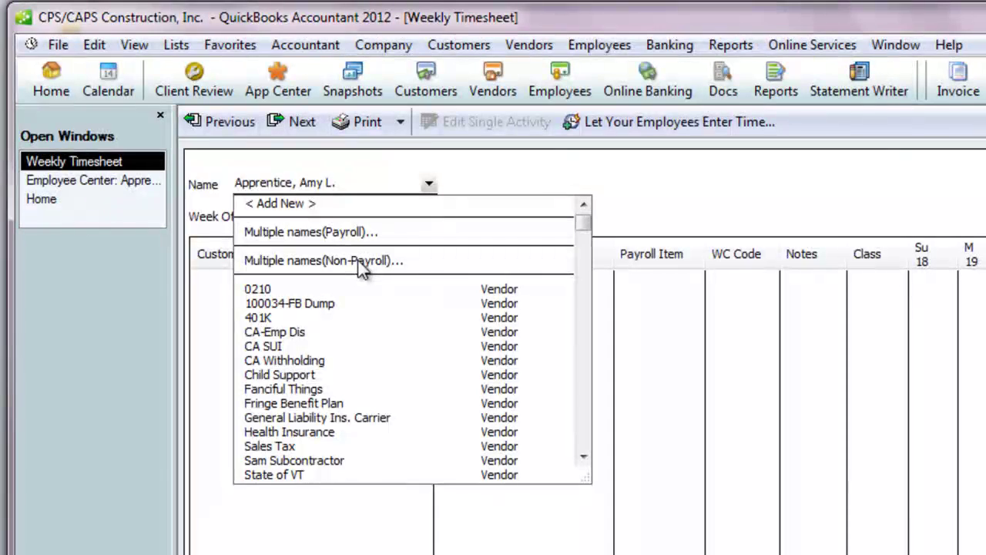
pyautogui.click(316, 232)
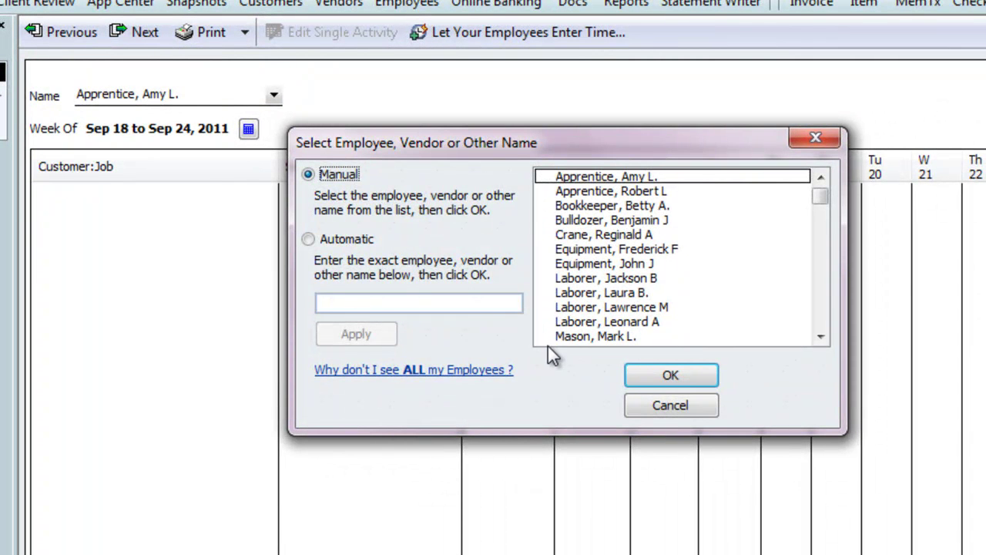
pyautogui.click(541, 178)
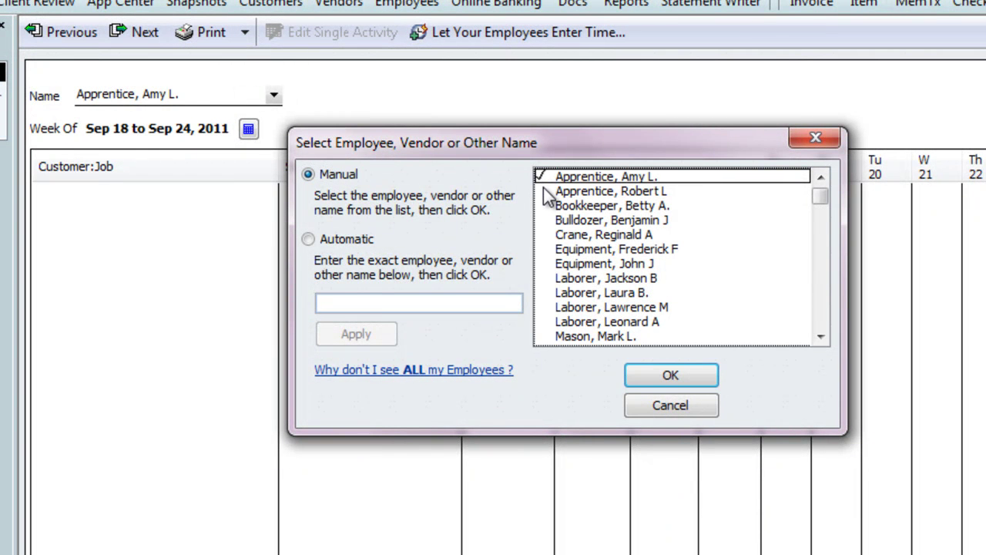
pyautogui.click(544, 192)
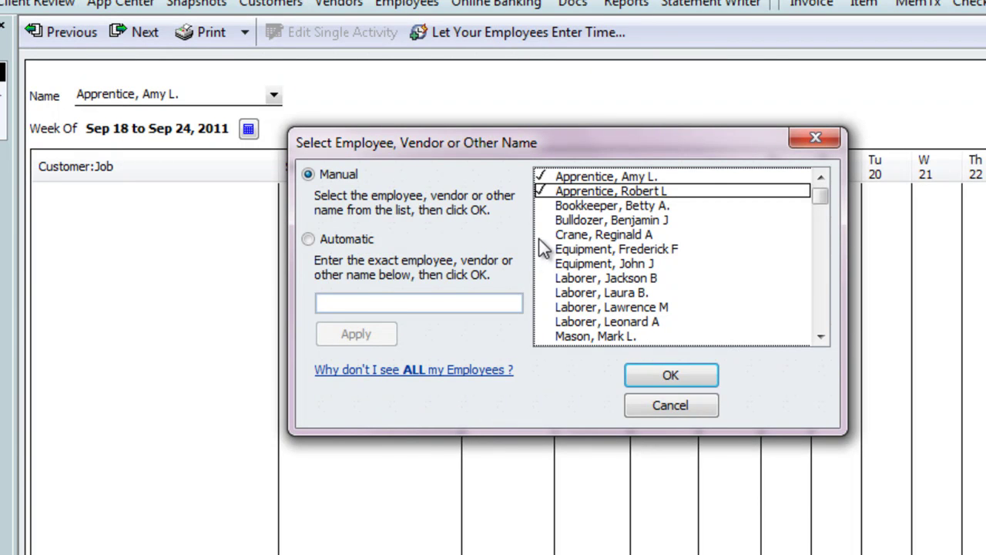
pyautogui.click(667, 377)
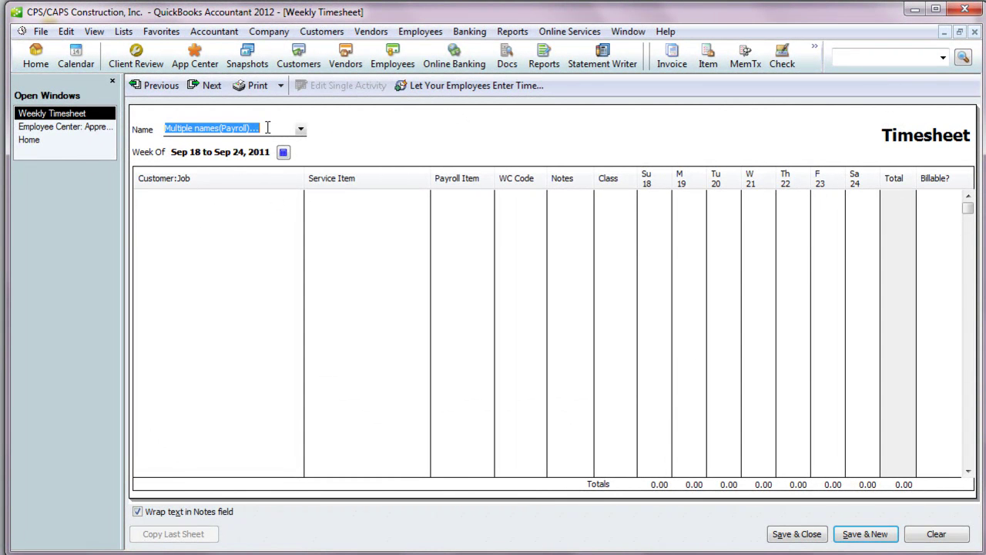
# Fill the first line with Changing Estimate Structure job, 02 Site Work, and Apprentice 12.10.
pyautogui.click(297, 199)
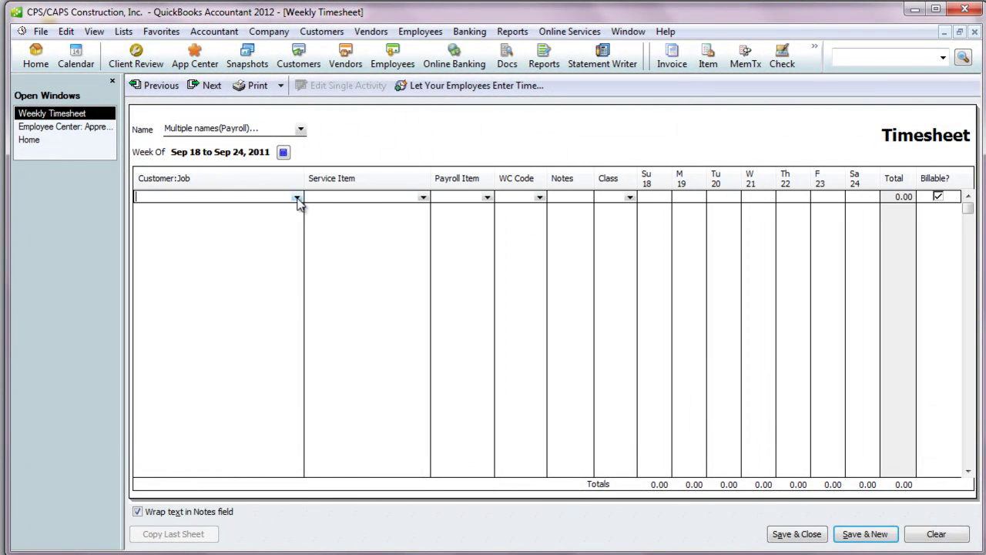
pyautogui.click(297, 199)
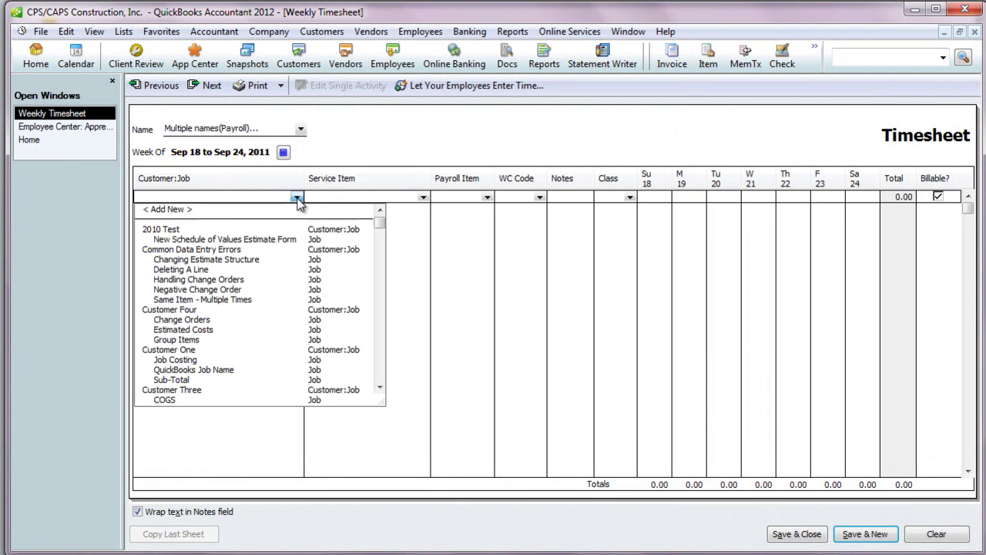
pyautogui.click(205, 260)
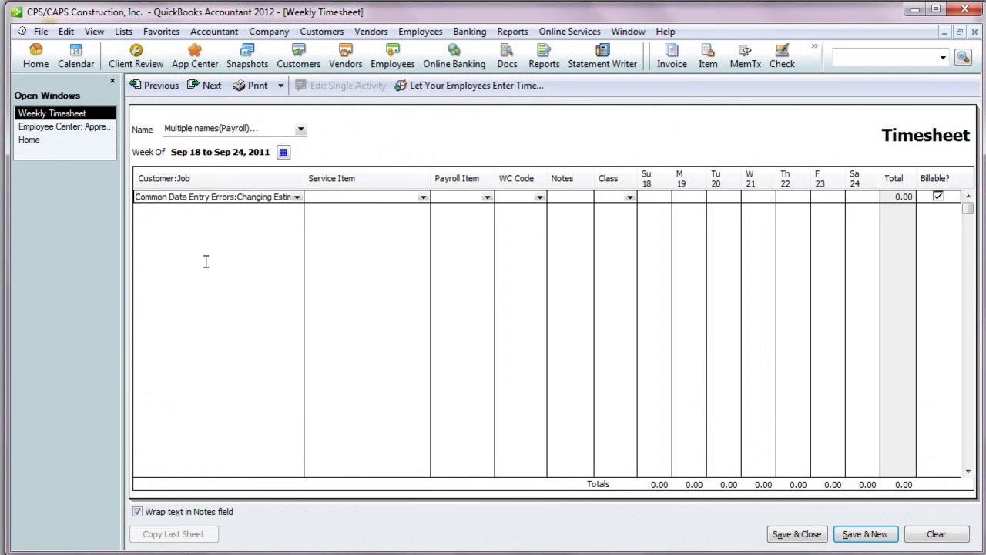
pyautogui.click(424, 198)
pyautogui.click(355, 271)
pyautogui.click(355, 272)
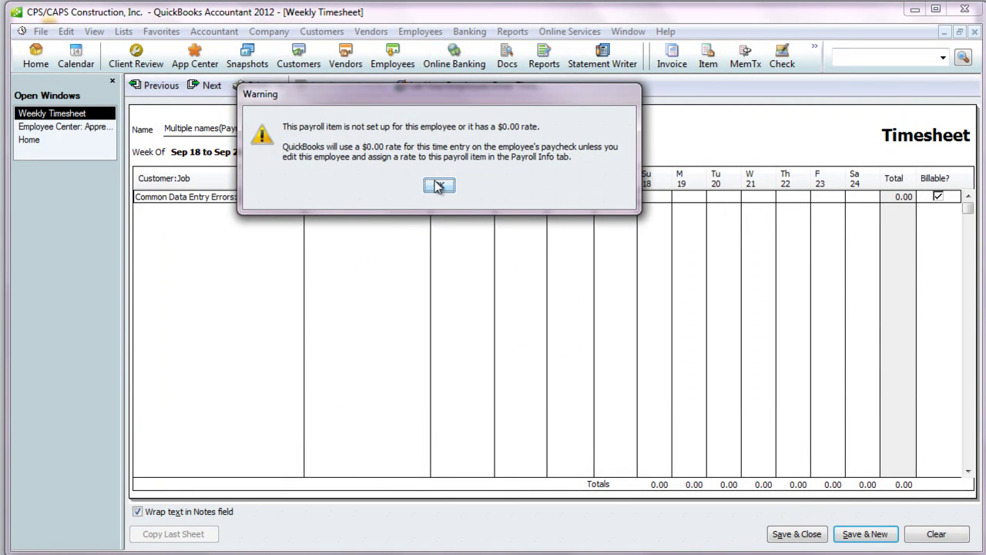
pyautogui.click(437, 247)
pyautogui.click(487, 197)
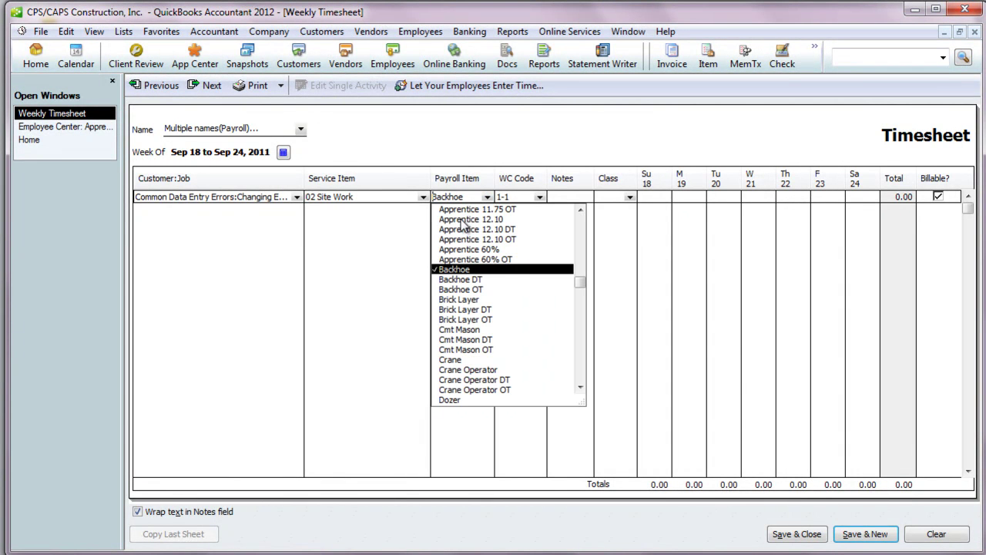
pyautogui.click(462, 220)
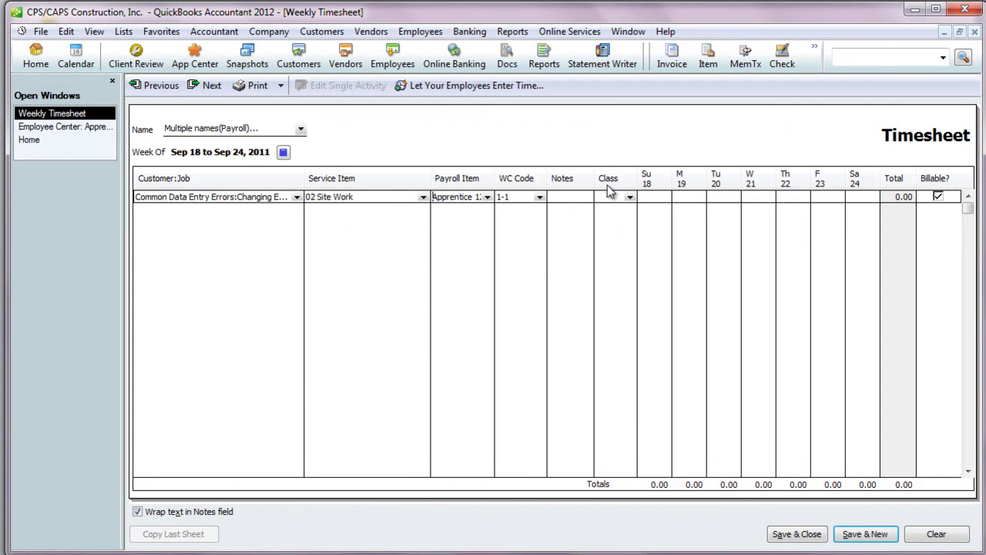
# Enter 8 hours each for Monday through Thursday, totalling 32.00.
pyautogui.click(692, 195)
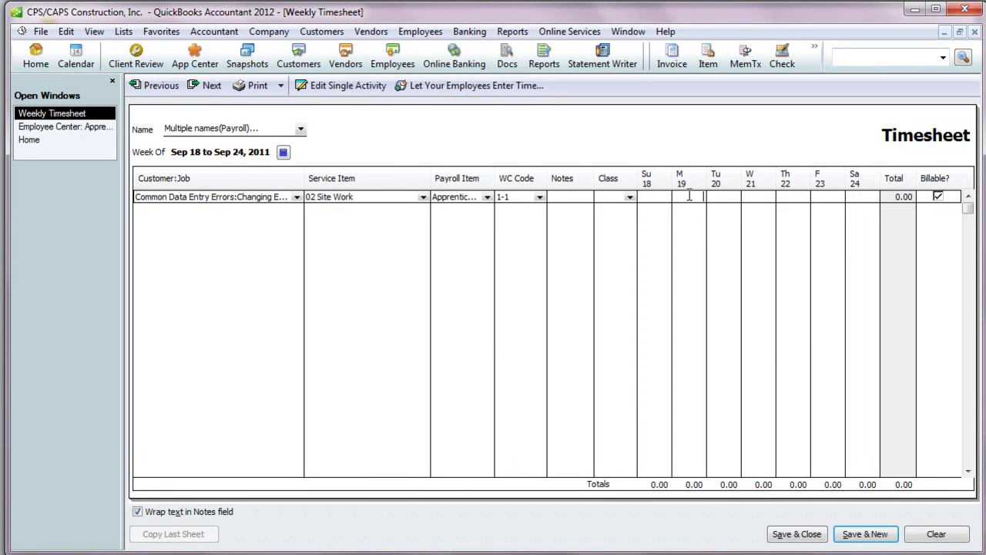
pyautogui.write('8')
pyautogui.press('Tab')
pyautogui.write('8')
pyautogui.press('Tab')
pyautogui.write('8')
pyautogui.press('Tab')
pyautogui.write('8')
pyautogui.press('Tab')
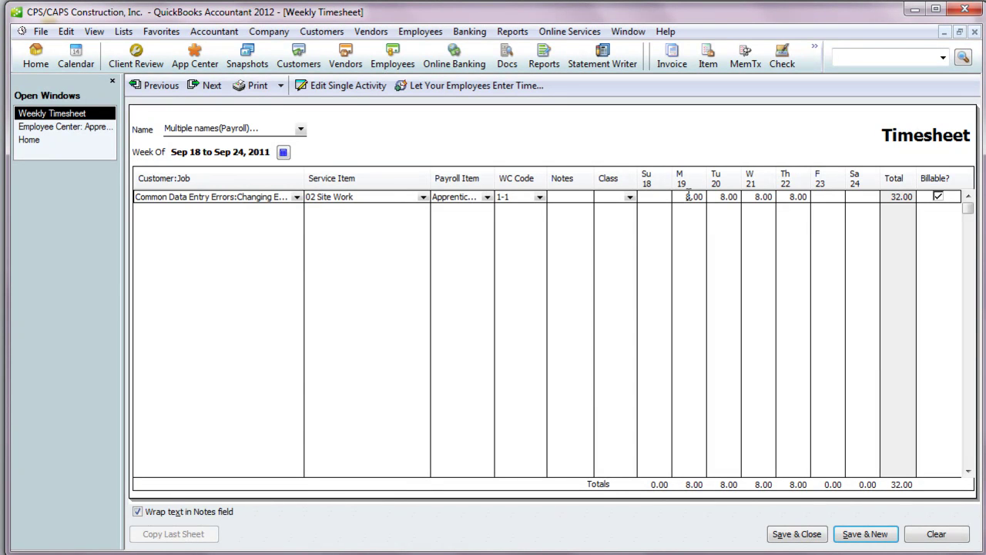